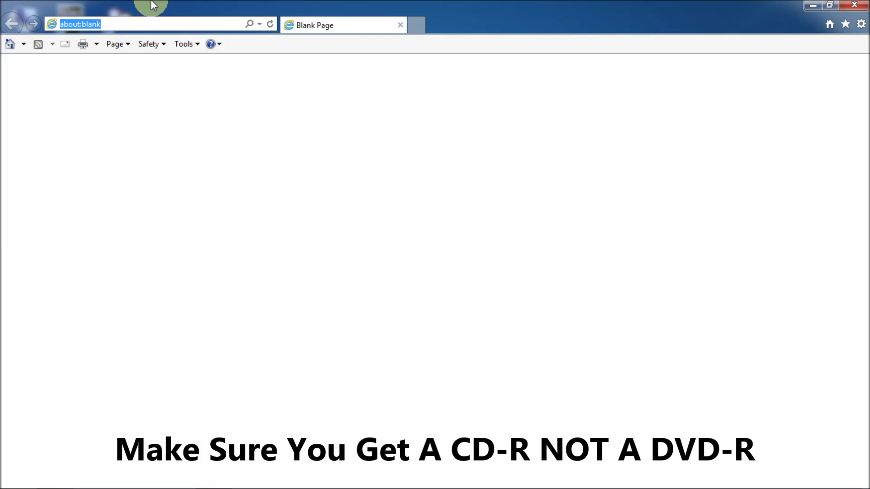
# Step: Google "Hiren's boot cd" and open the hiren.info Hiren's BootCD 15.2 result
pyautogui.write('Hire')
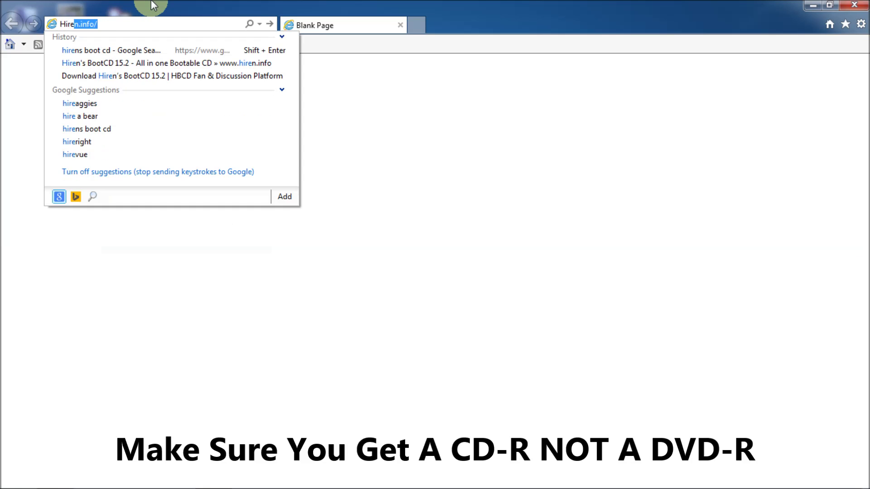
pyautogui.write('e')
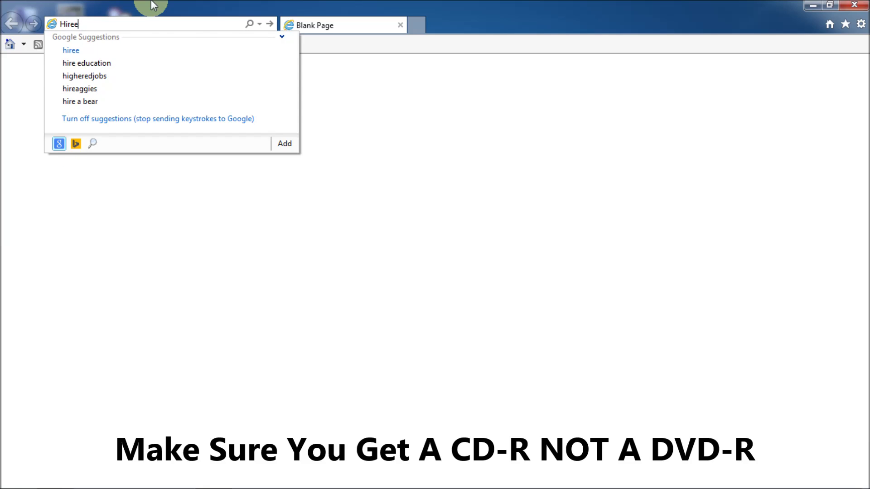
pyautogui.press('BackSpace')
pyautogui.write("n's go")
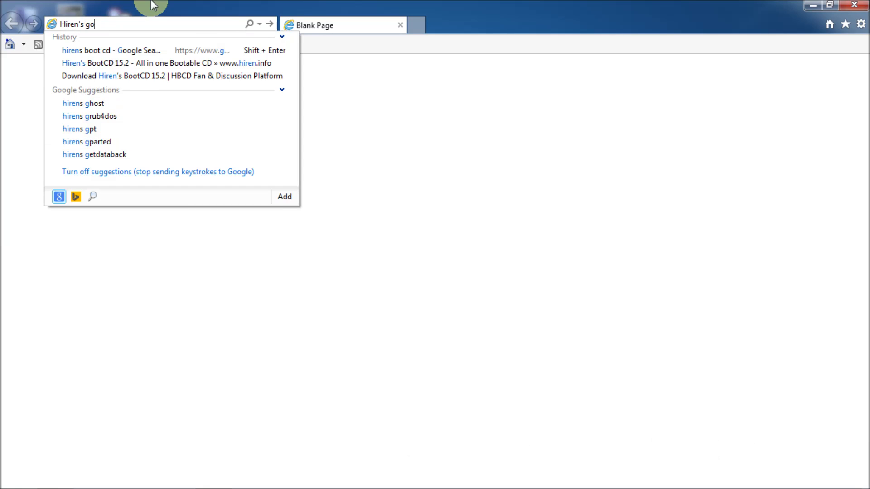
pyautogui.press('BackSpace')
pyautogui.write('boot cd')
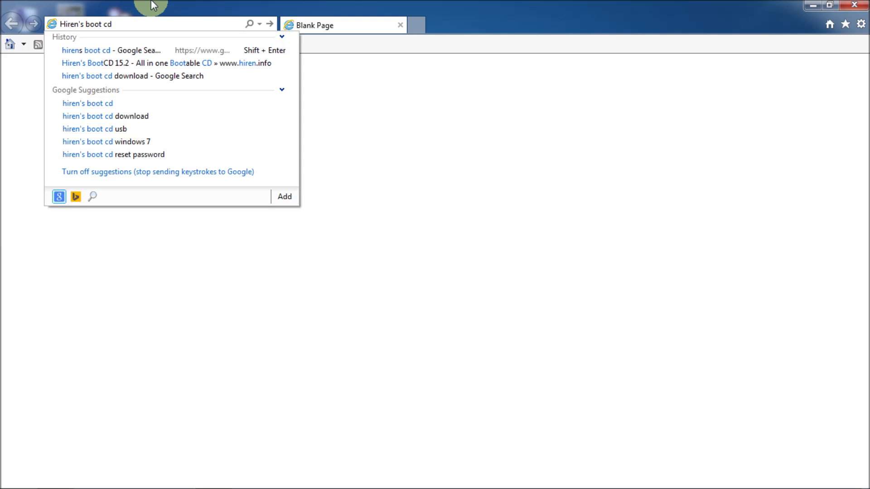
pyautogui.press('Return')
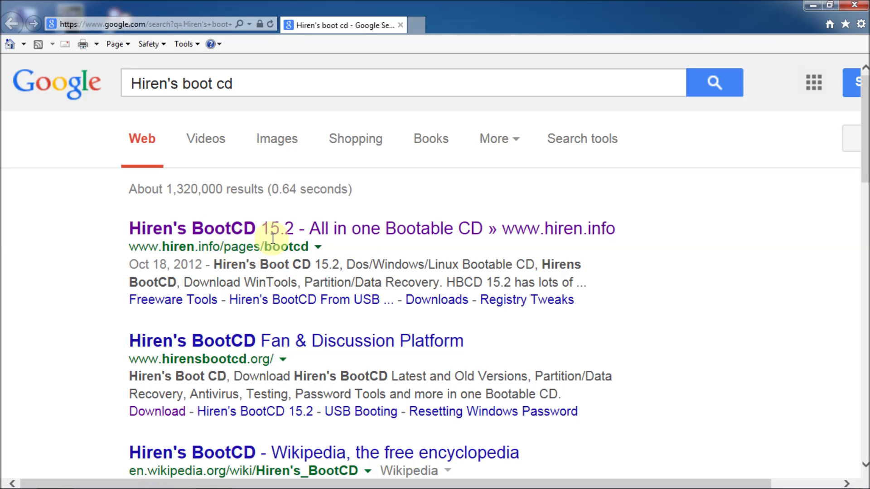
pyautogui.click(375, 236)
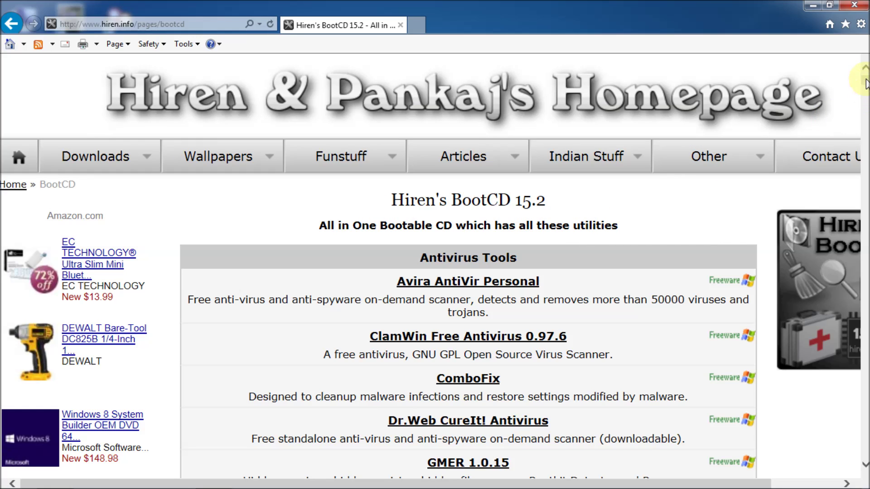
# Step: Scroll down through the hiren.info BootCD 15.2 utility list and back to the top
pyautogui.moveTo(865, 82); pyautogui.dragTo(865, 85)
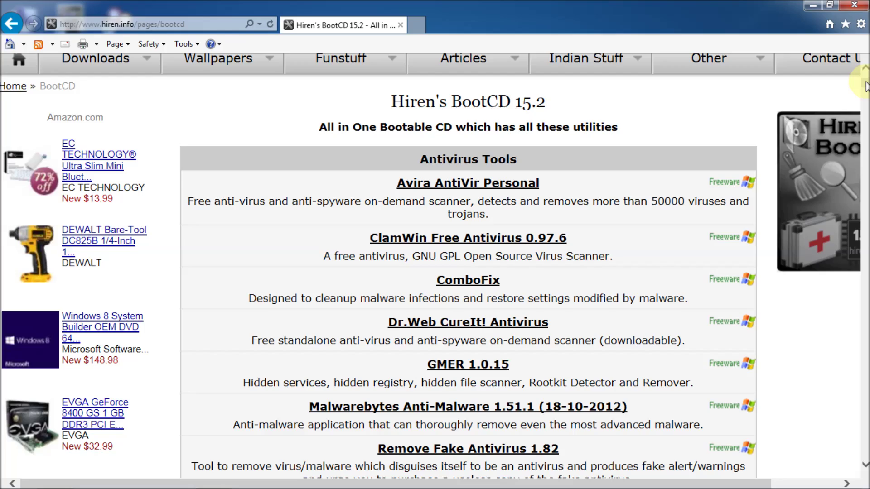
pyautogui.moveTo(865, 86); pyautogui.dragTo(865, 68)
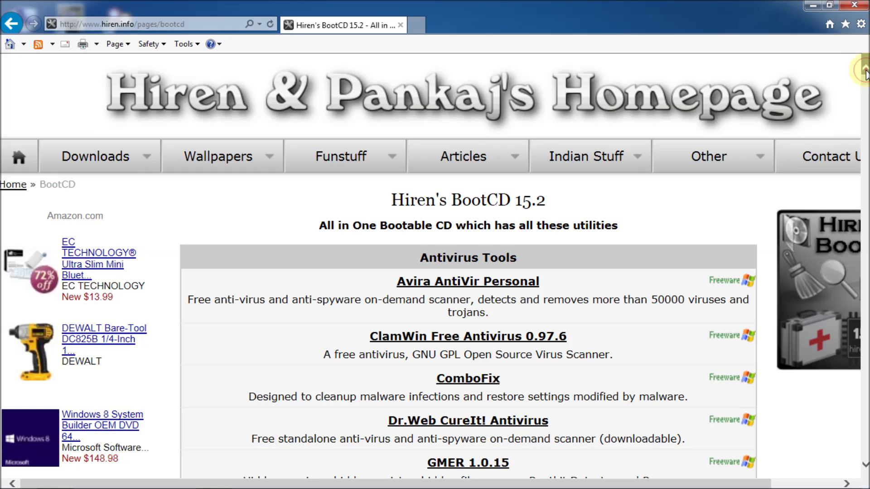
pyautogui.click(864, 69)
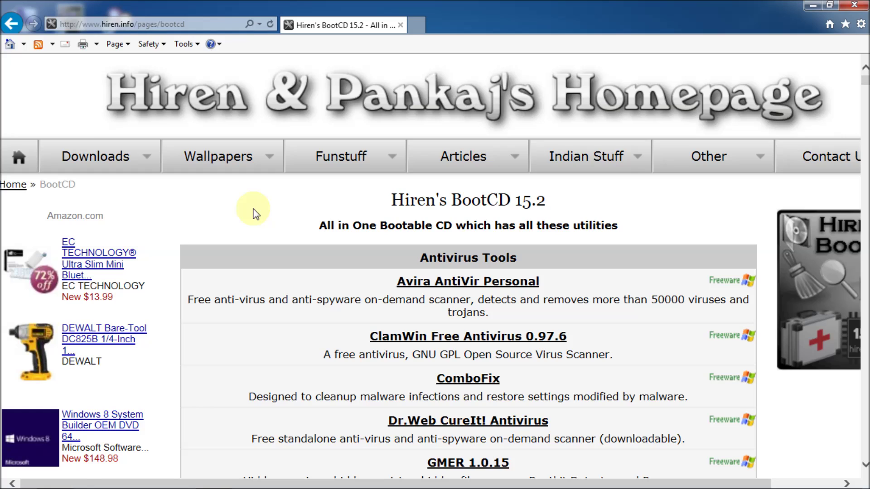
pyautogui.click(198, 23)
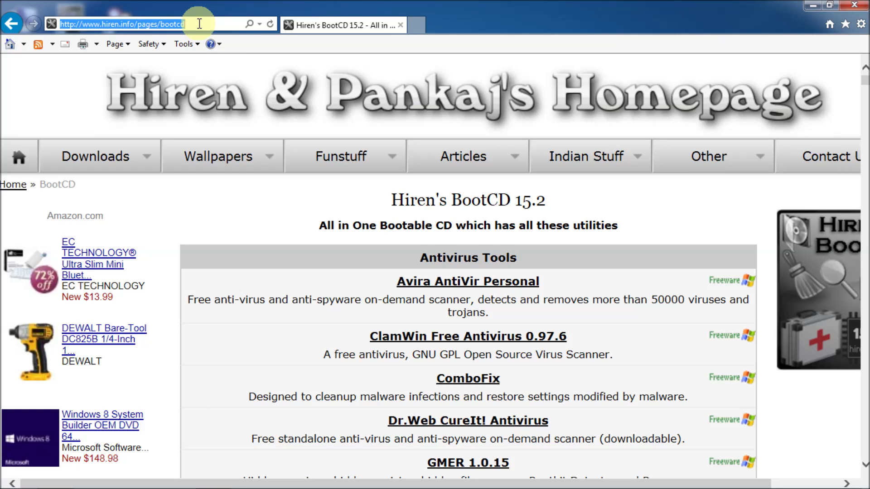
# Step: Search for "hiren's boot cd download" and open the hirensbootcd.org download page
pyautogui.write("hiren's boot cd dow")
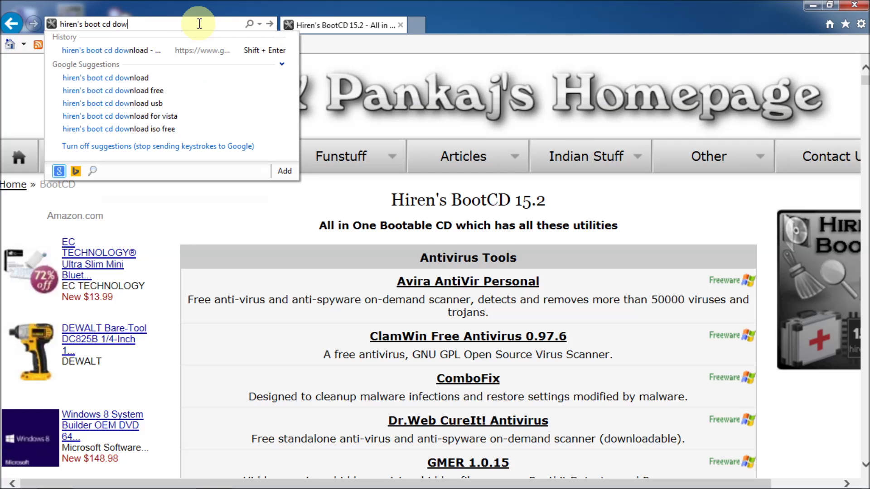
pyautogui.write('nloa')
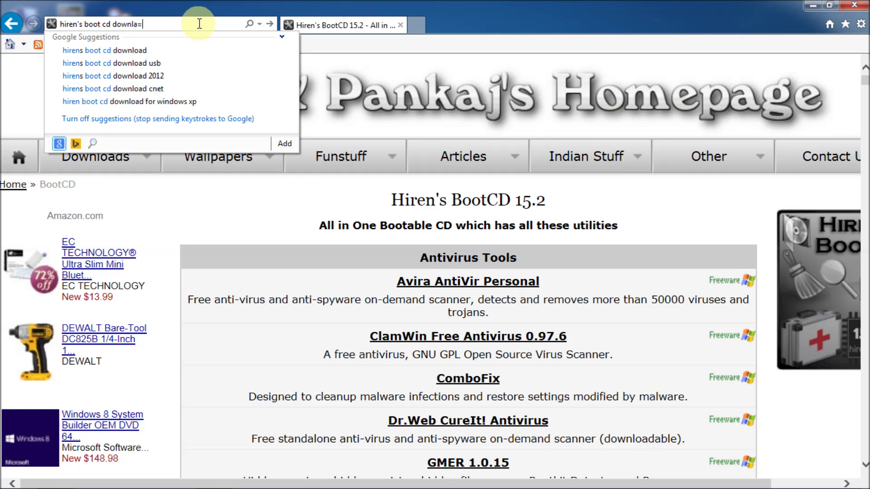
pyautogui.press('BackSpace')
pyautogui.press('BackSpace')
pyautogui.write('oad')
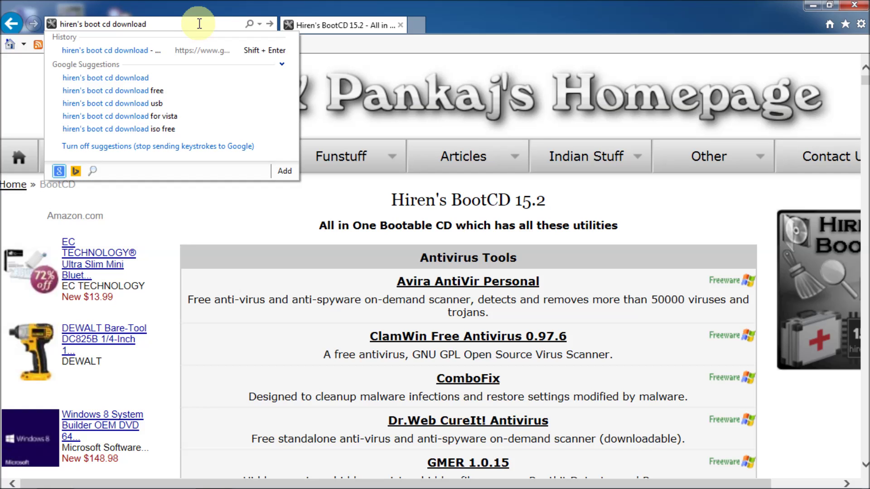
pyautogui.press('Return')
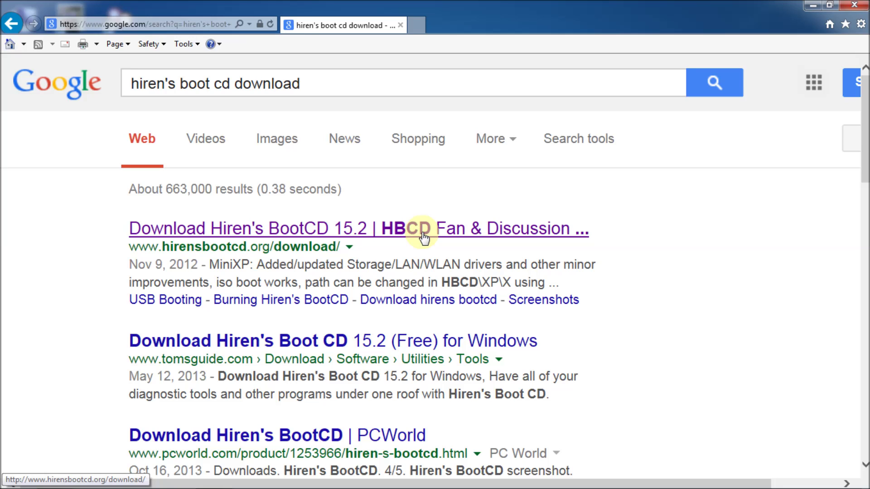
pyautogui.click(424, 234)
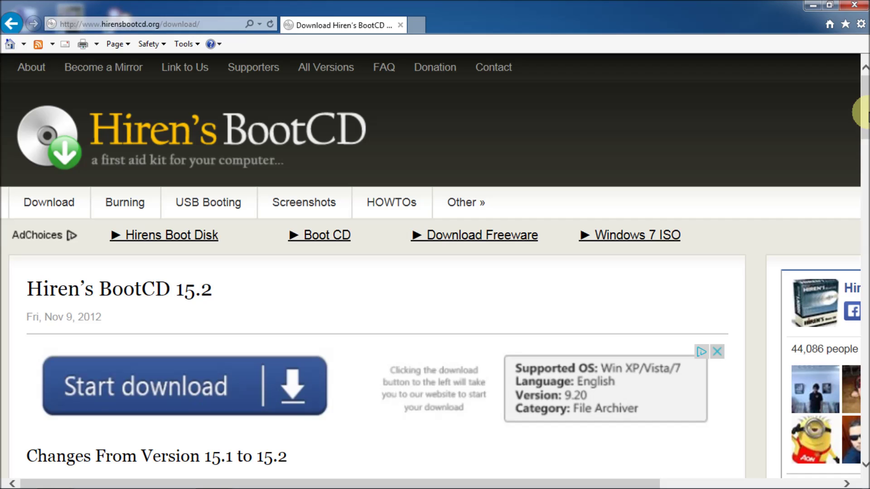
pyautogui.click(865, 113)
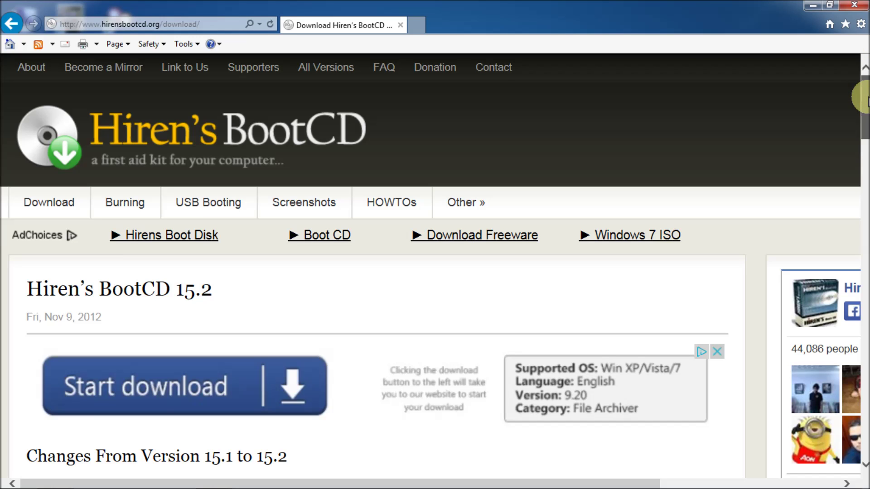
# Step: Scroll down to the Hirens.BootCD.15.2.zip box showing 592.5 MB and its MD5 checksums
pyautogui.moveTo(865, 97); pyautogui.dragTo(865, 131)
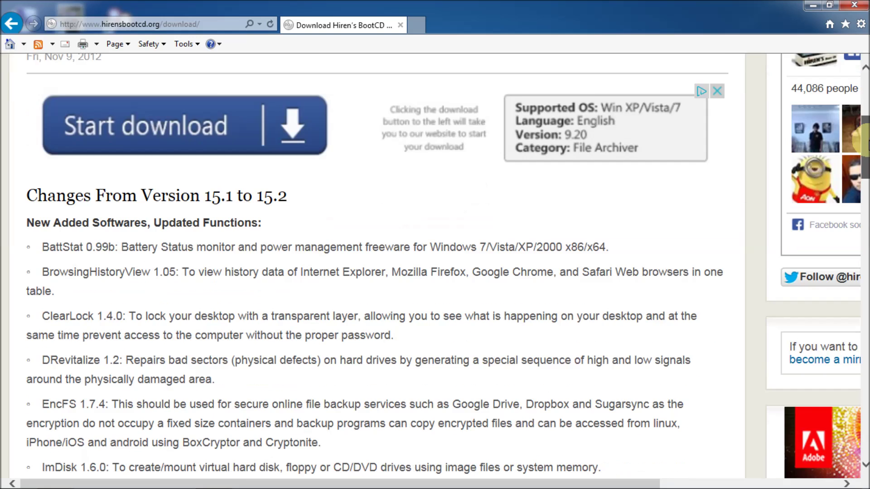
pyautogui.moveTo(864, 141); pyautogui.dragTo(864, 333)
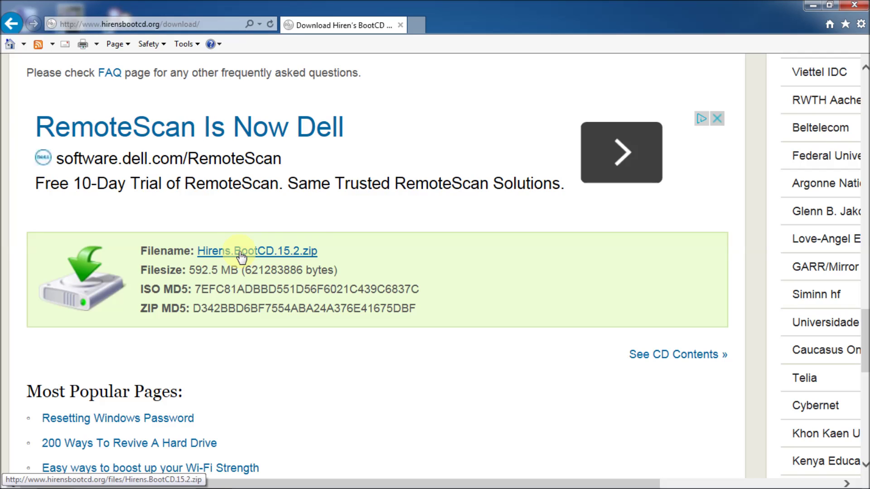
# Step: Start downloading Hirens.BootCD.15.2.zip and point Save As to C:\Hiren's Boot
pyautogui.click(288, 256)
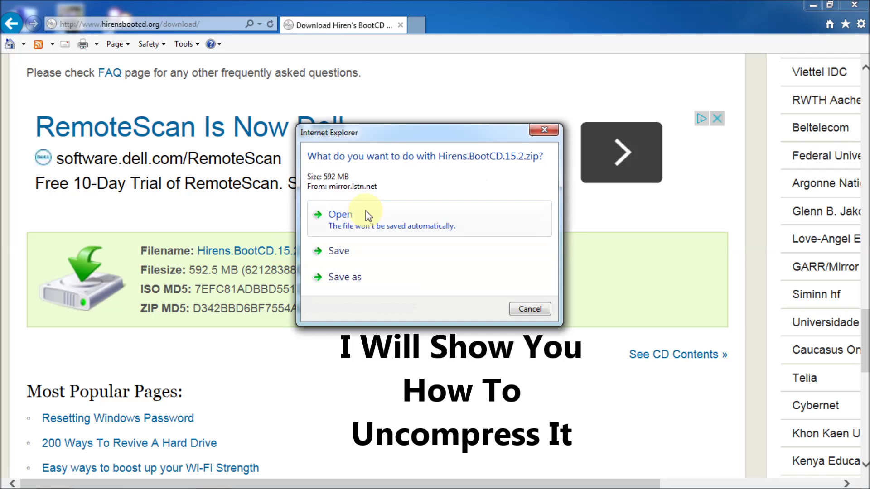
pyautogui.click(357, 278)
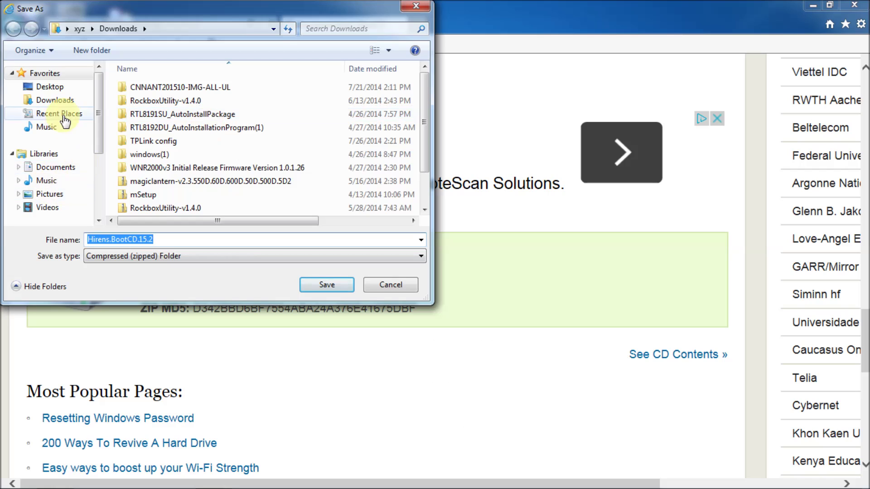
pyautogui.moveTo(98, 119); pyautogui.dragTo(98, 215)
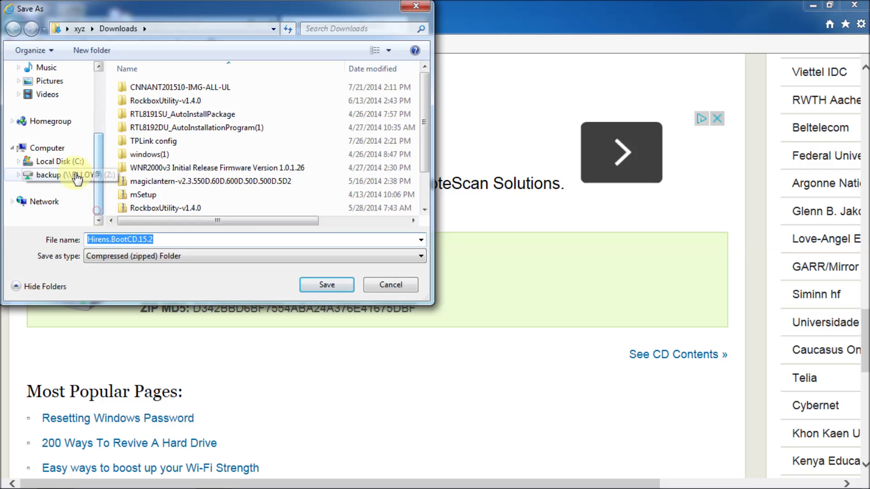
pyautogui.click(67, 160)
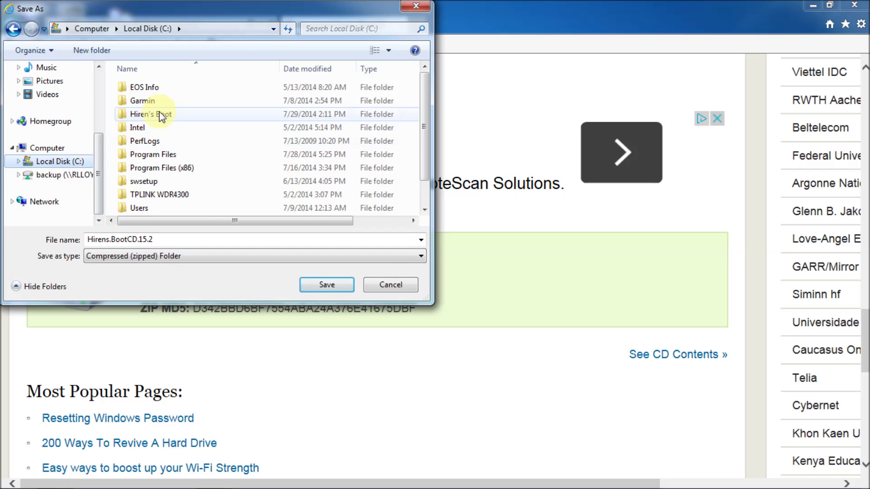
pyautogui.doubleClick(164, 114)
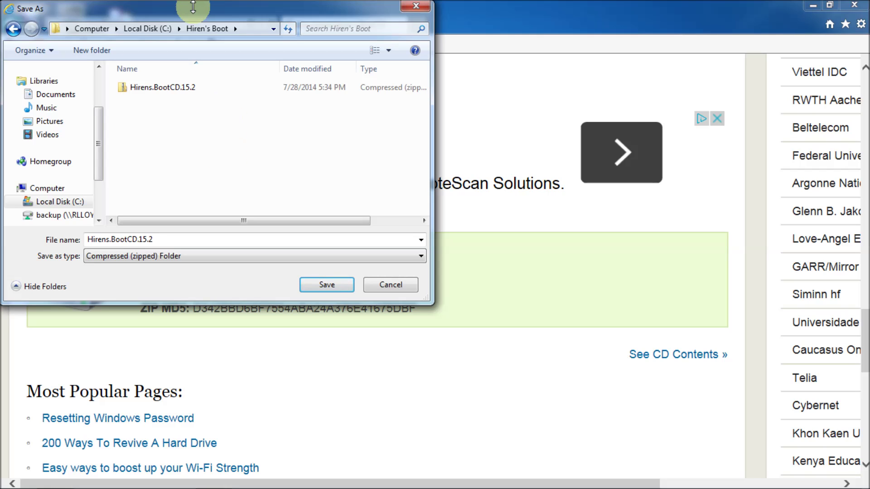
pyautogui.moveTo(186, 10); pyautogui.dragTo(439, 63)
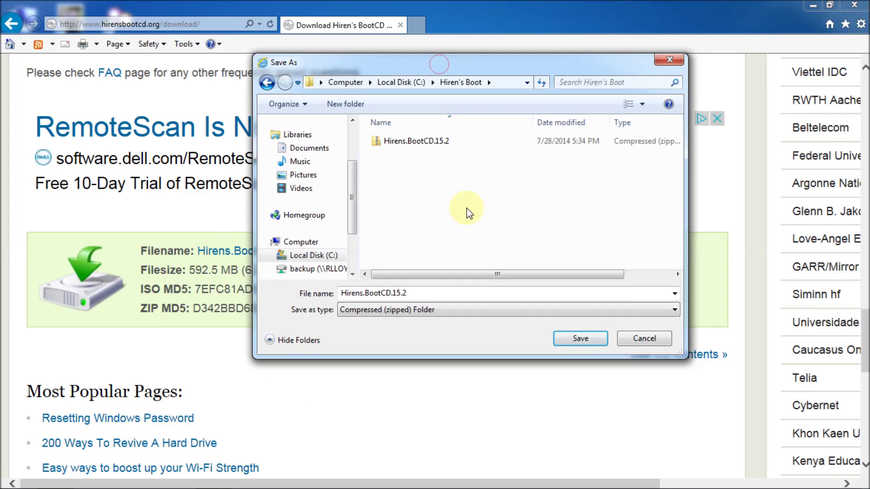
# Step: Decline replacing the existing zip and cancel the download
pyautogui.click(562, 343)
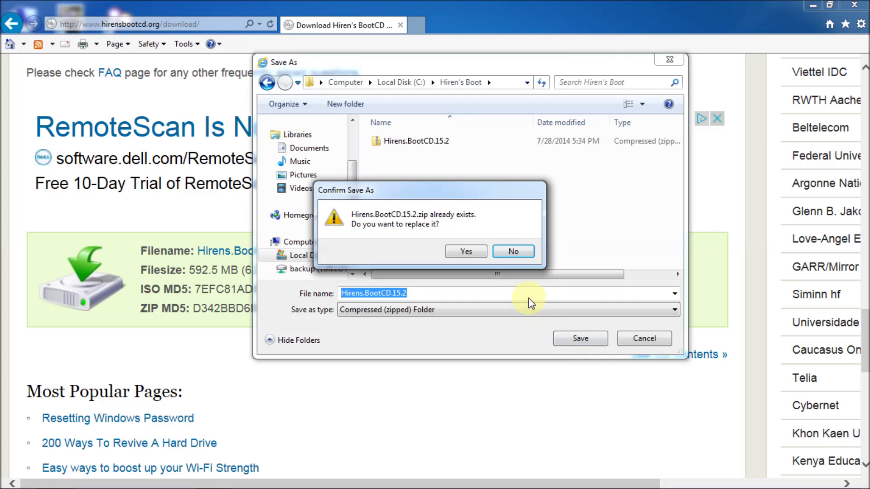
pyautogui.click(510, 251)
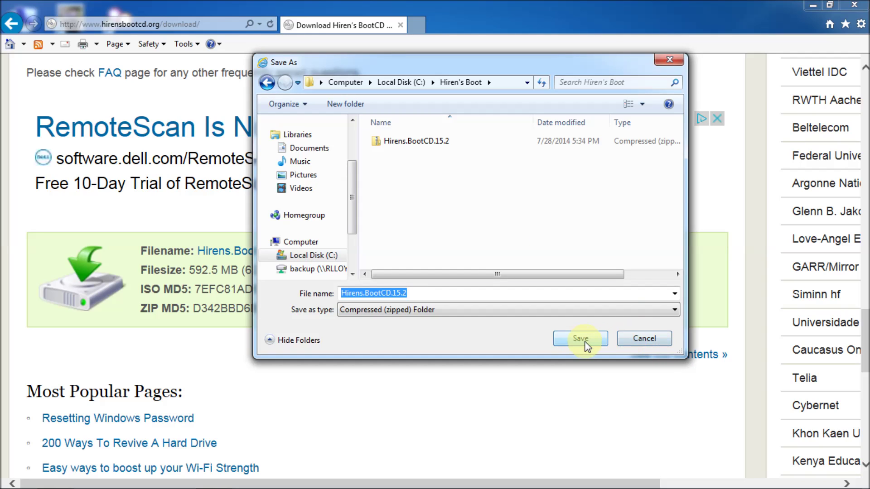
pyautogui.click(637, 340)
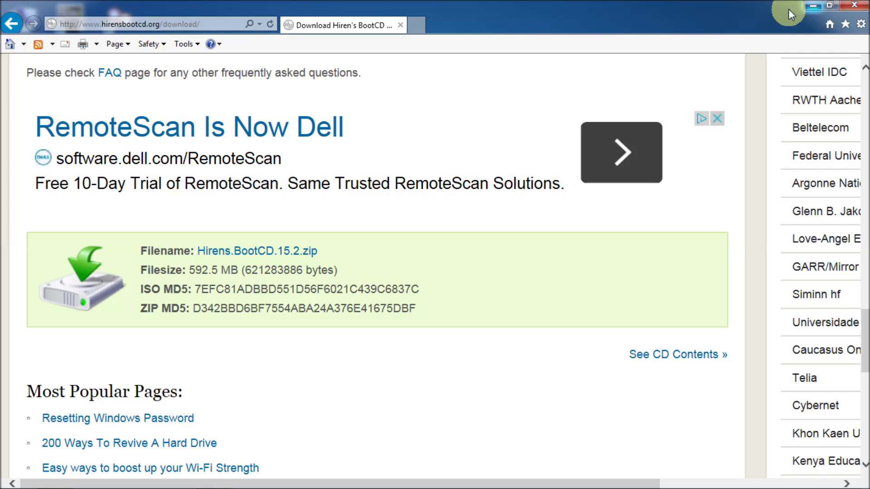
# Step: Open C:\Hiren's Boot in Windows Explorer, showing the Hirens.BootCD.15.2 zip
pyautogui.moveTo(145, 483)
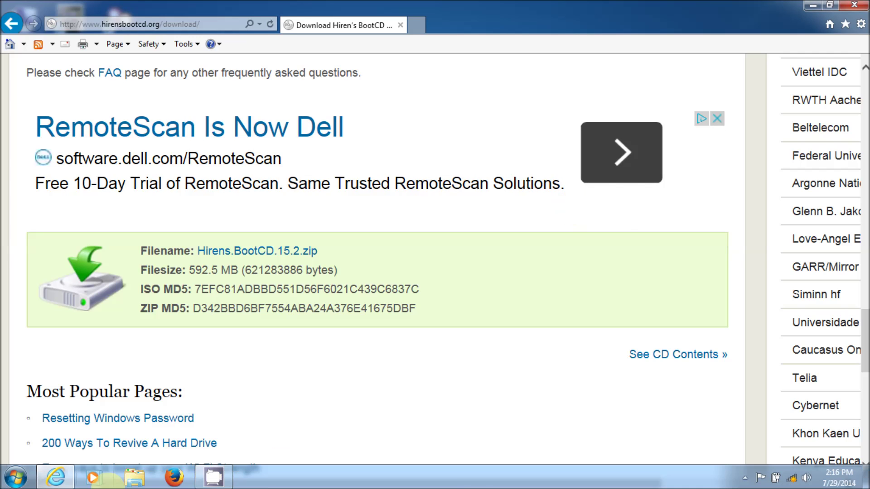
pyautogui.click(141, 478)
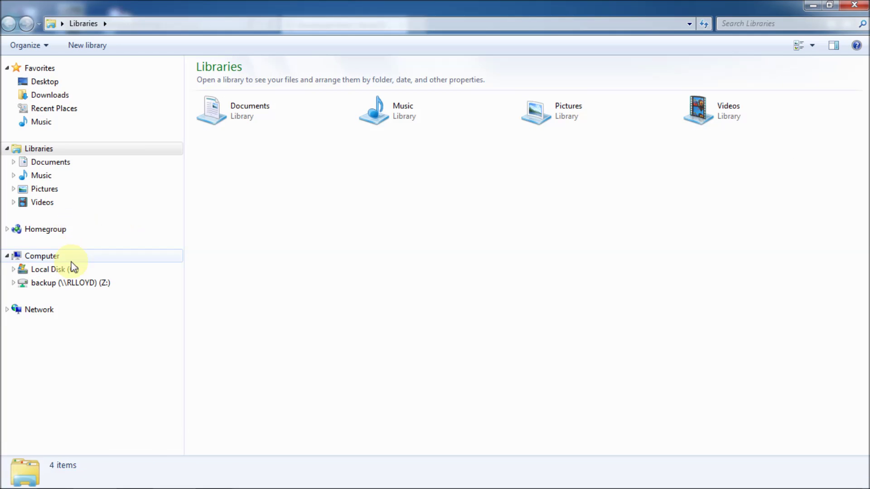
pyautogui.click(70, 269)
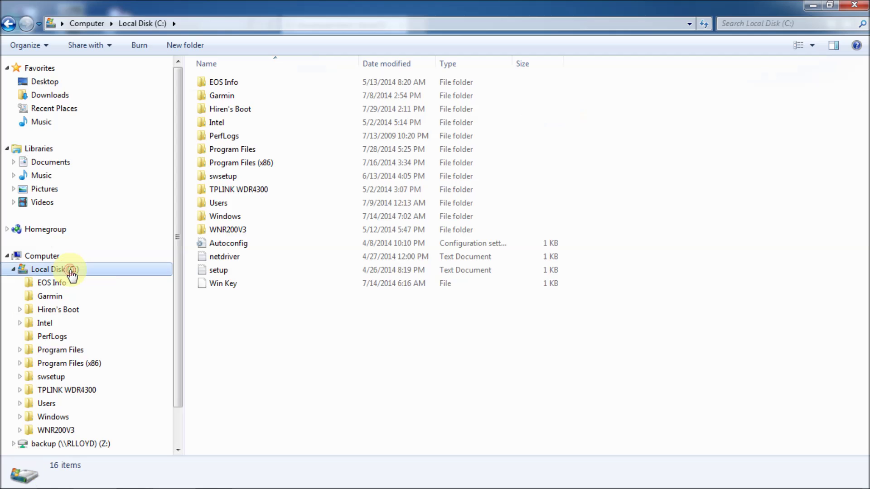
pyautogui.doubleClick(241, 108)
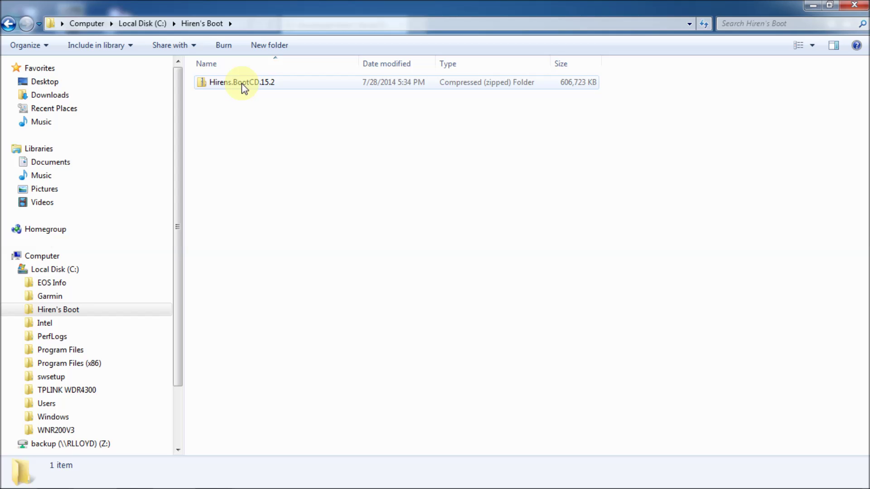
pyautogui.rightClick(241, 83)
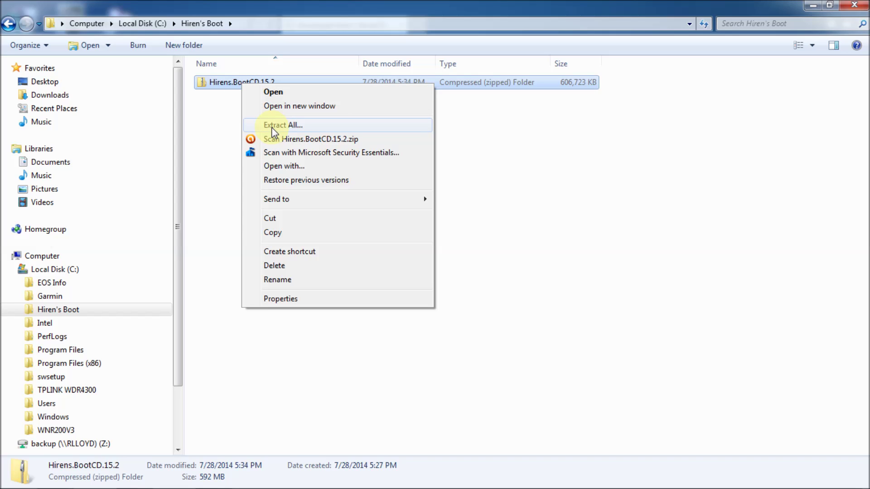
# Step: Extract the Hirens.BootCD.15.2 zip into a new folder named Hirens.BootCD.15.2U
pyautogui.doubleClick(214, 83)
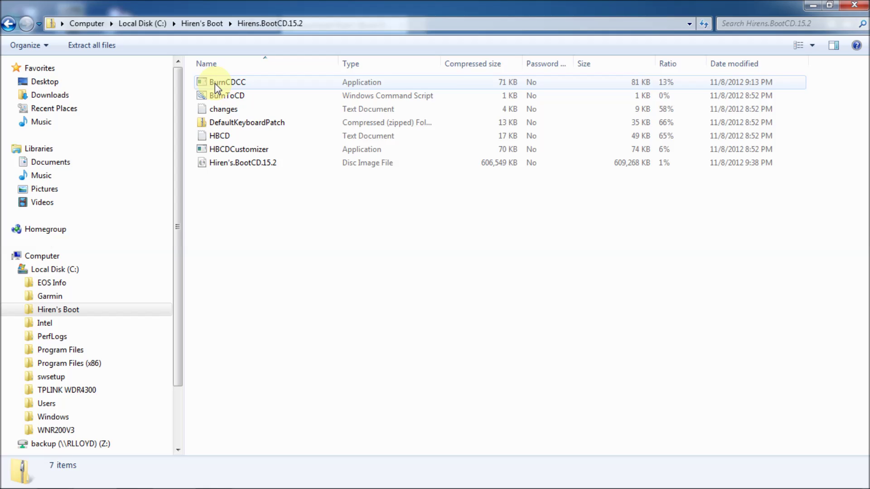
pyautogui.doubleClick(215, 83)
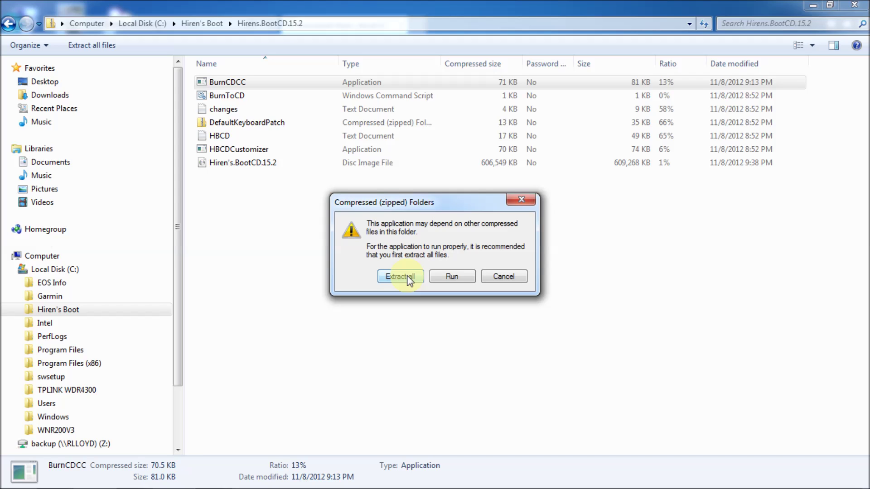
pyautogui.click(400, 276)
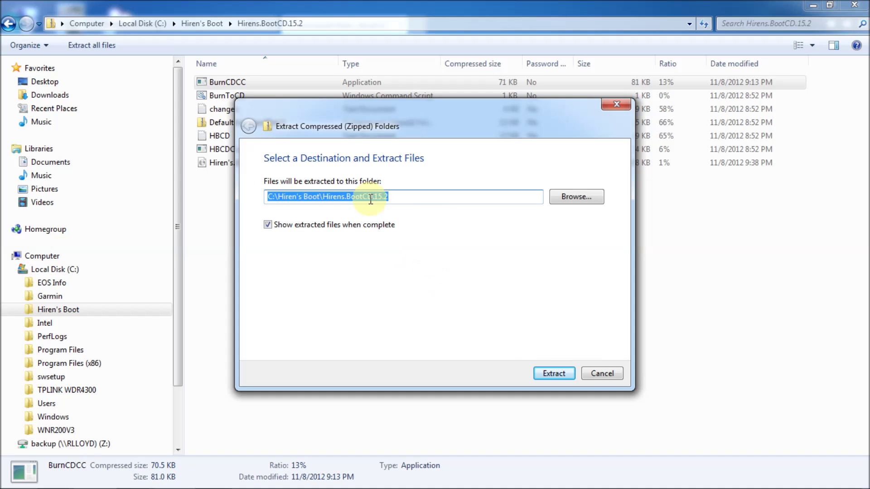
pyautogui.click(401, 198)
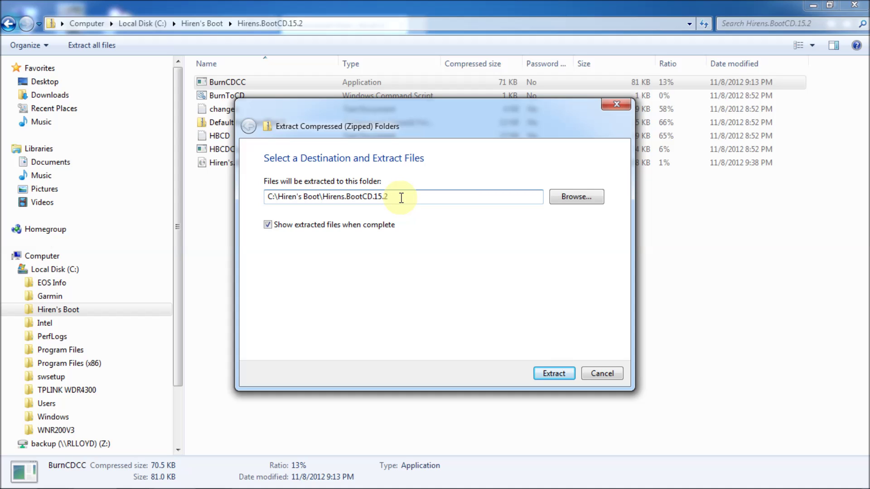
pyautogui.write('Uncompressed')
pyautogui.press('BackSpace')
pyautogui.press('BackSpace')
pyautogui.press('BackSpace')
pyautogui.press('BackSpace')
pyautogui.press('BackSpace')
pyautogui.press('BackSpace')
pyautogui.press('BackSpace')
pyautogui.press('BackSpace')
pyautogui.press('BackSpace')
pyautogui.press('BackSpace')
pyautogui.press('BackSpace')
pyautogui.click(548, 374)
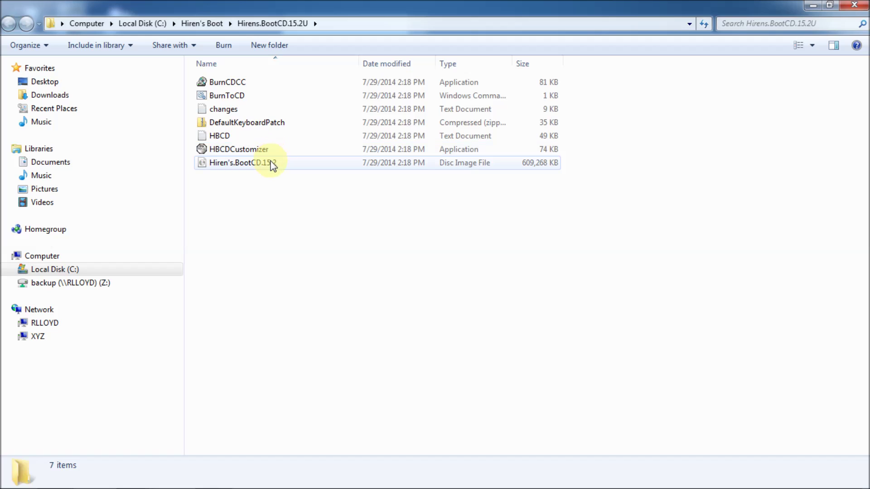
# Step: Run BurnCDCC.exe from Hirens.BootCD.15.2U, allowing it past the security warning
pyautogui.moveTo(273, 166)
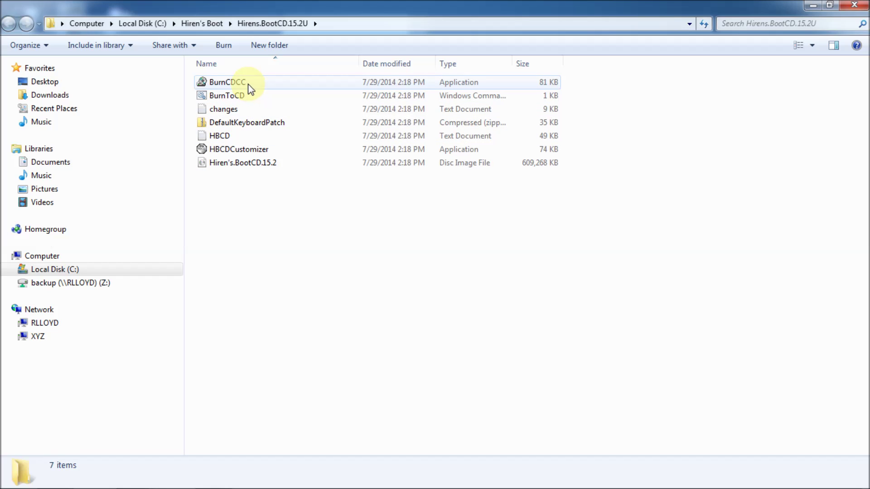
pyautogui.moveTo(248, 84)
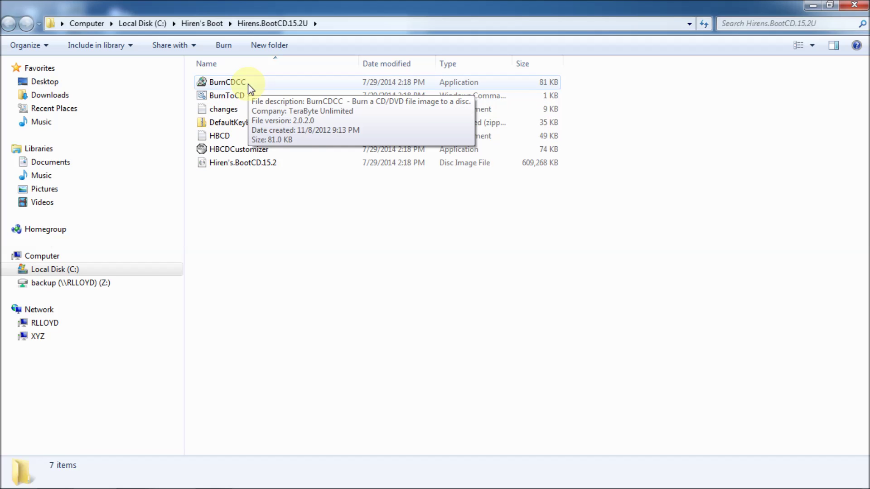
pyautogui.doubleClick(248, 84)
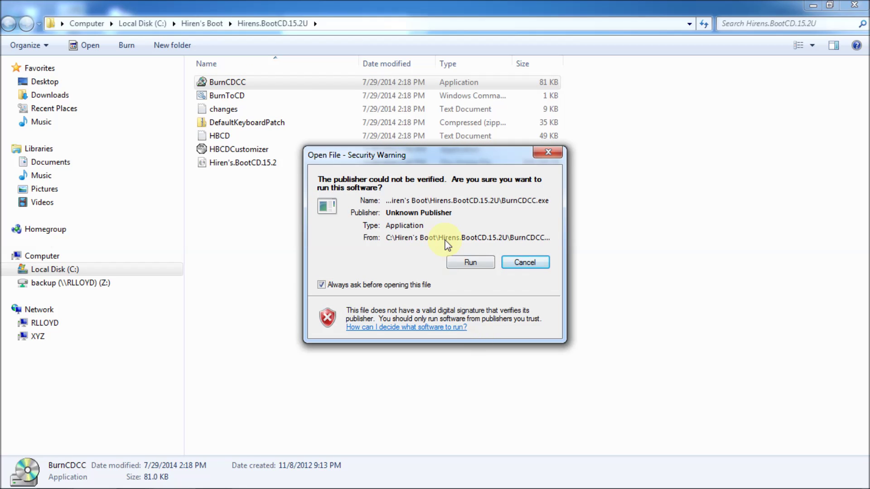
pyautogui.click(469, 264)
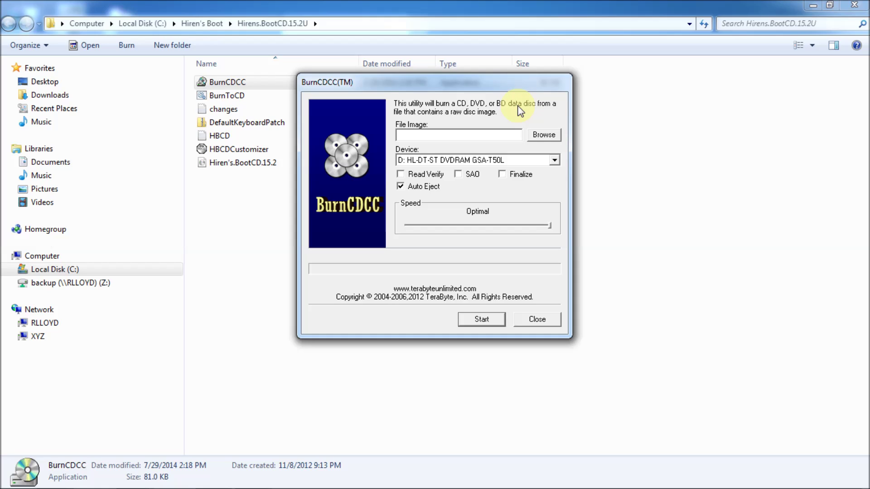
pyautogui.click(548, 137)
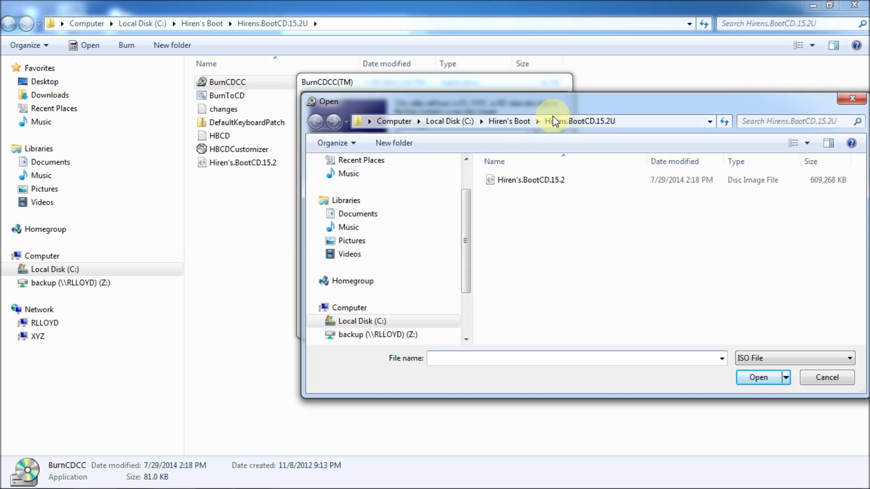
# Step: Load the Hiren's.BootCD.15.2 image from Hirens.BootCD.15.2U as BurnCDCC's file image
pyautogui.click(507, 121)
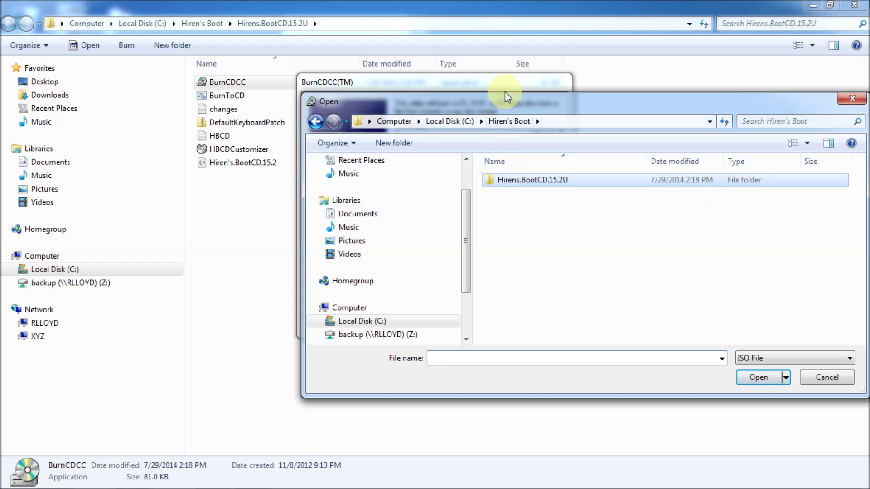
pyautogui.doubleClick(509, 180)
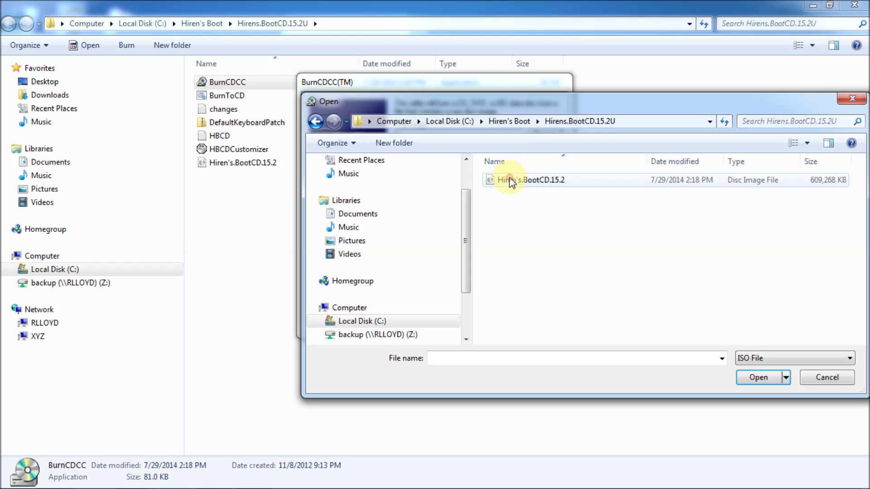
pyautogui.click(544, 180)
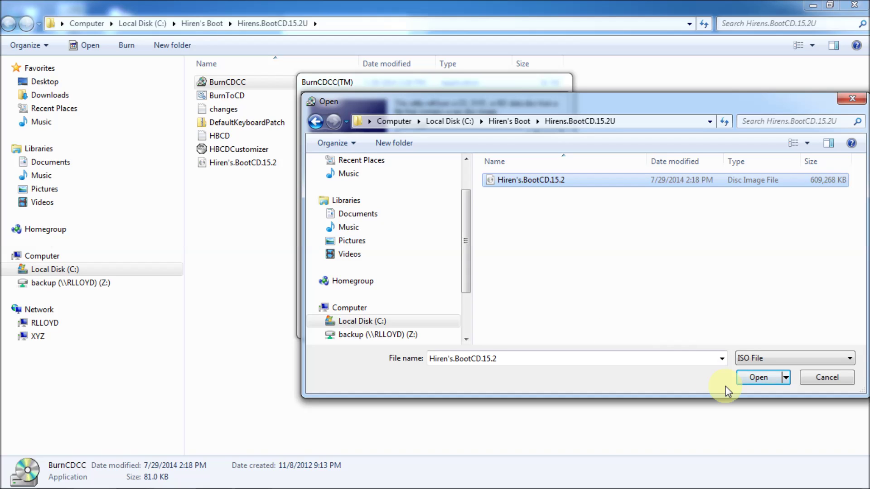
pyautogui.click(756, 380)
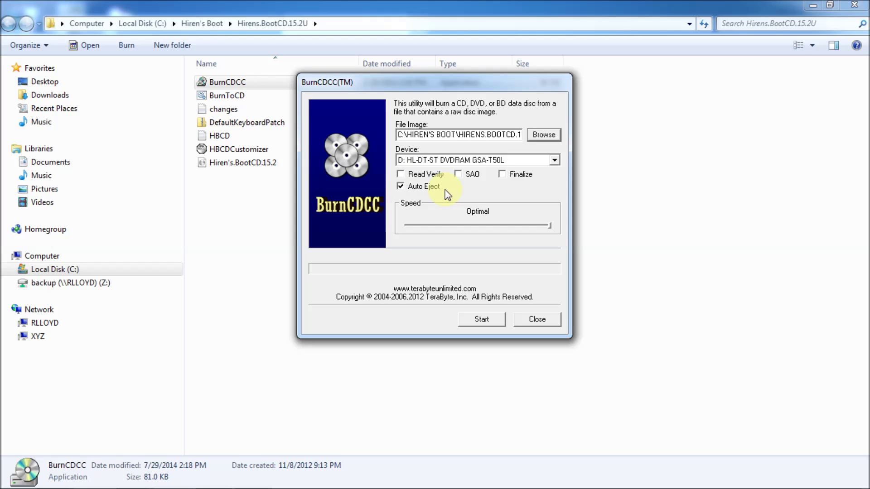
# Step: Enable Read Verify and burn the image to the blank disc in drive D:
pyautogui.click(400, 174)
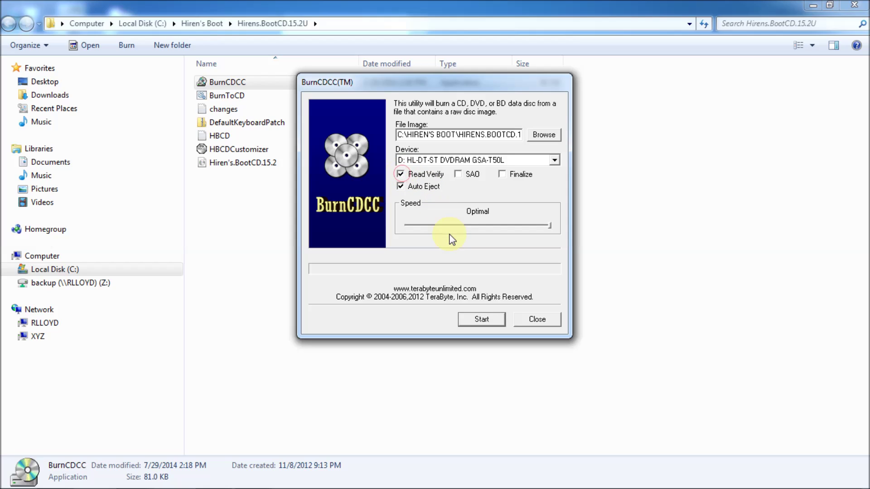
pyautogui.click(482, 319)
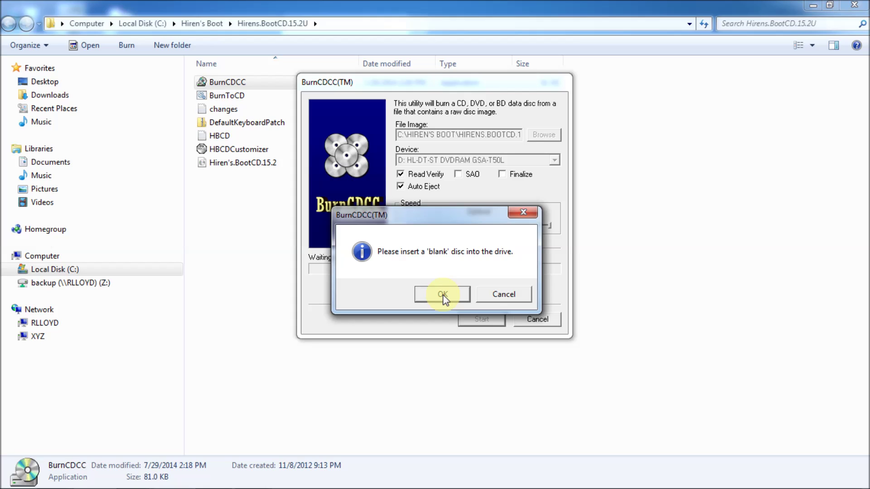
pyautogui.click(442, 295)
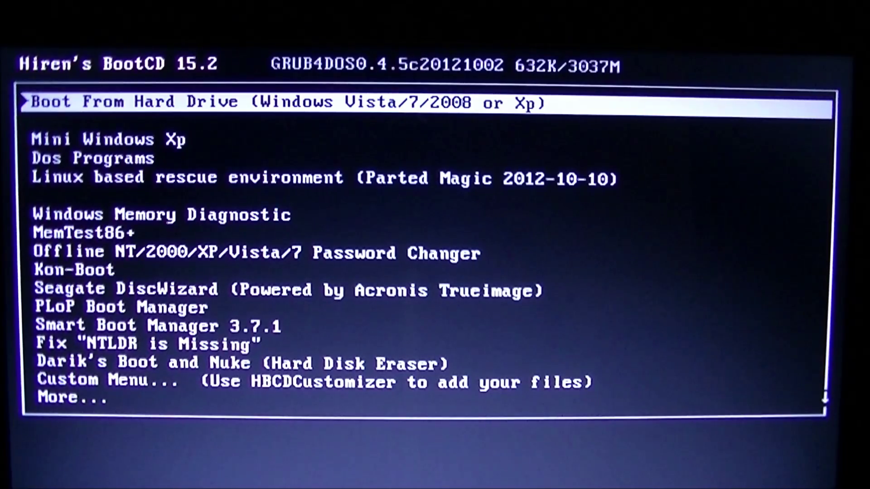
pyautogui.press('Down')
pyautogui.press('Down')
pyautogui.press('Down')
pyautogui.press('Down')
pyautogui.press('Down')
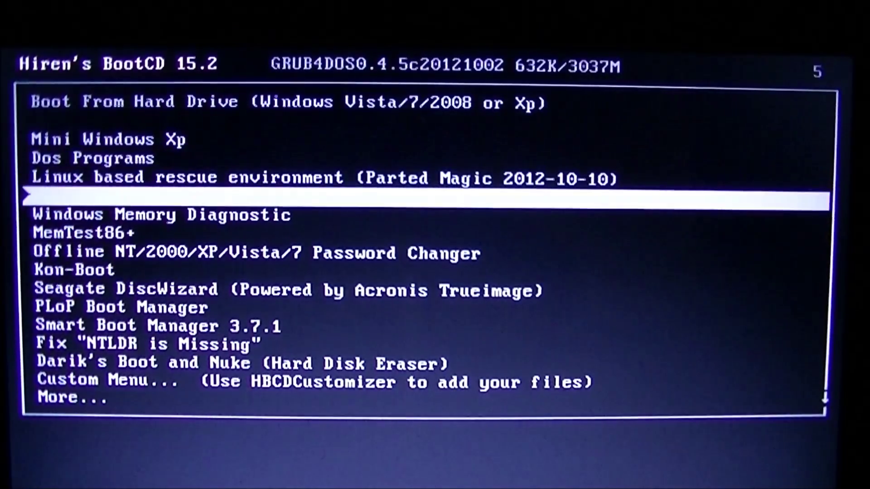
pyautogui.press('Down')
pyautogui.press('Down')
pyautogui.press('Down')
pyautogui.press('Down')
pyautogui.press('Down')
pyautogui.press('Down')
pyautogui.press('Down')
pyautogui.press('Down')
pyautogui.press('Down')
pyautogui.press('Down')
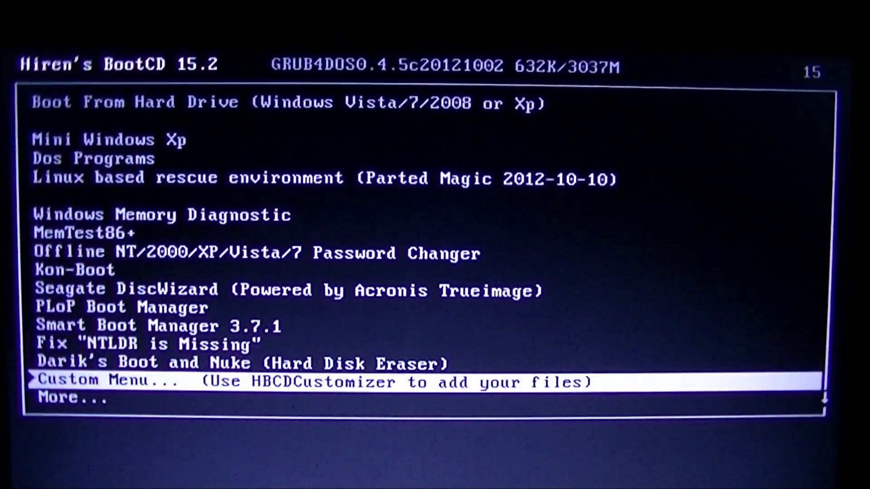
pyautogui.press('Down')
pyautogui.press('Down')
pyautogui.press('Down')
pyautogui.press('Down')
pyautogui.press('Down')
pyautogui.press('Down')
pyautogui.press('Down')
pyautogui.press('Down')
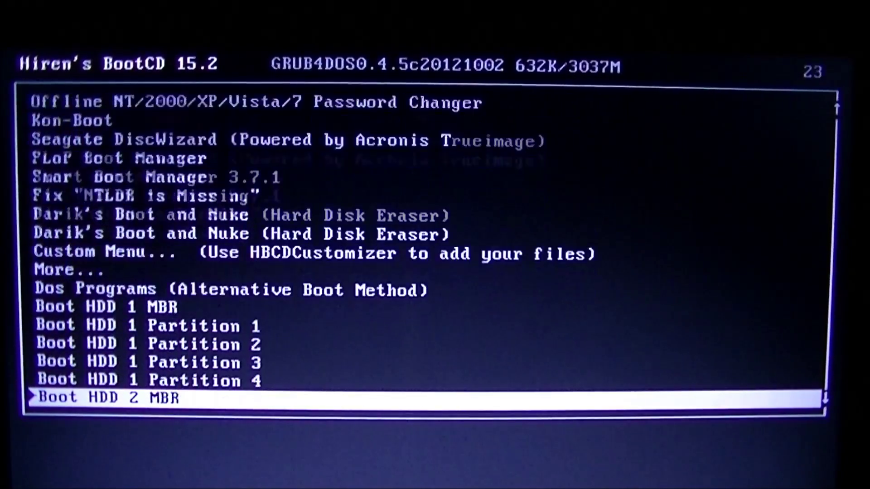
pyautogui.press('Down')
pyautogui.press('Down')
pyautogui.press('Down')
pyautogui.press('Down')
pyautogui.press('Down')
pyautogui.press('Down')
pyautogui.press('Down')
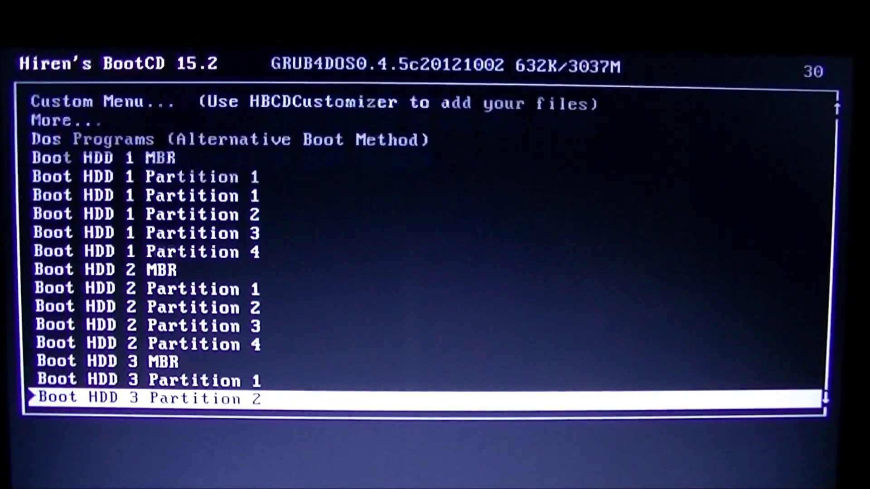
pyautogui.press('Down')
pyautogui.press('Down')
pyautogui.press('Down')
pyautogui.press('Down')
pyautogui.press('Down')
pyautogui.press('Down')
pyautogui.press('Down')
pyautogui.press('Down')
pyautogui.press('Down')
pyautogui.press('Down')
pyautogui.press('Down')
pyautogui.press('Down')
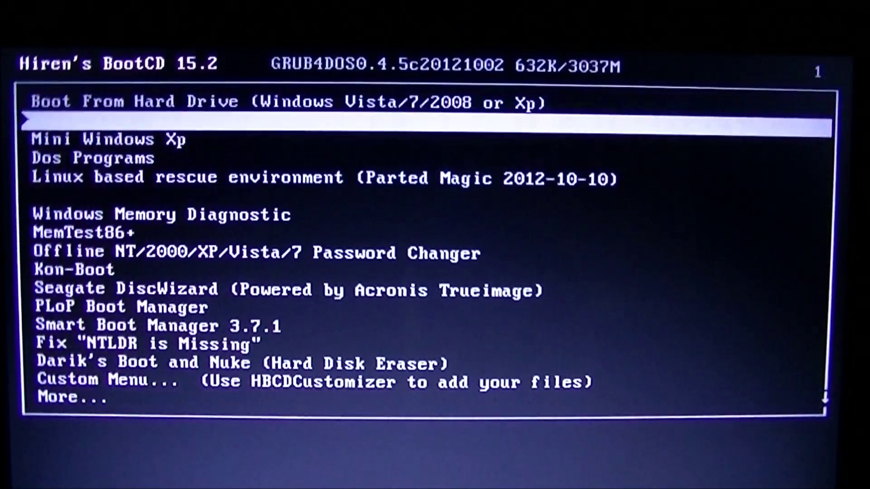
pyautogui.press('Down')
pyautogui.press('Down')
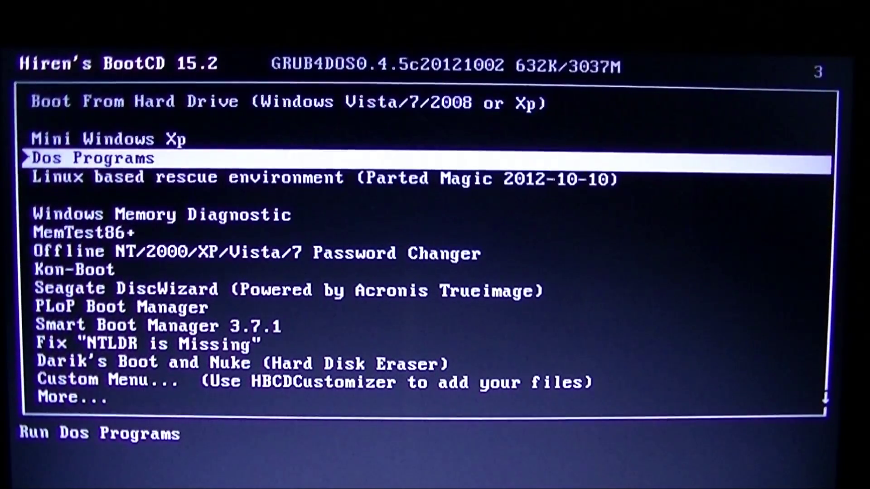
pyautogui.press('Down')
pyautogui.press('Down')
pyautogui.press('Down')
pyautogui.press('Down')
pyautogui.press('Down')
pyautogui.press('Down')
pyautogui.press('Down')
pyautogui.press('Down')
pyautogui.press('Down')
pyautogui.press('Down')
pyautogui.press('Down')
pyautogui.press('Down')
pyautogui.press('Down')
pyautogui.press('Down')
pyautogui.press('Down')
pyautogui.press('Down')
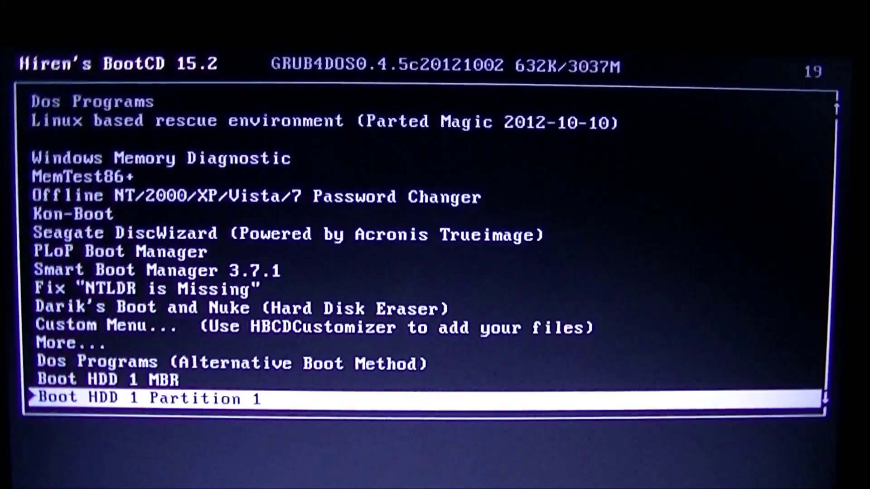
pyautogui.press('Down')
pyautogui.press('Down')
pyautogui.press('Down')
pyautogui.press('Down')
pyautogui.press('Down')
pyautogui.press('Down')
pyautogui.press('Down')
pyautogui.press('Down')
pyautogui.press('Down')
pyautogui.press('Down')
pyautogui.press('Down')
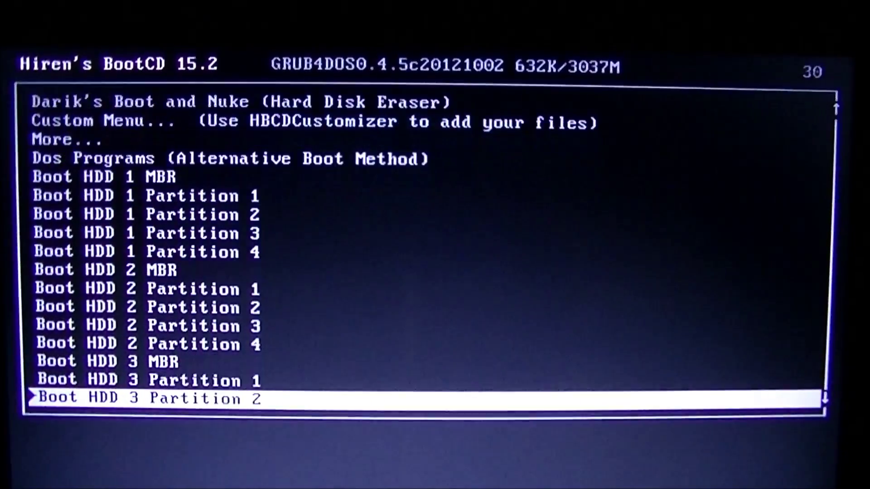
pyautogui.press('Down')
pyautogui.press('Down')
pyautogui.press('Down')
pyautogui.press('Down')
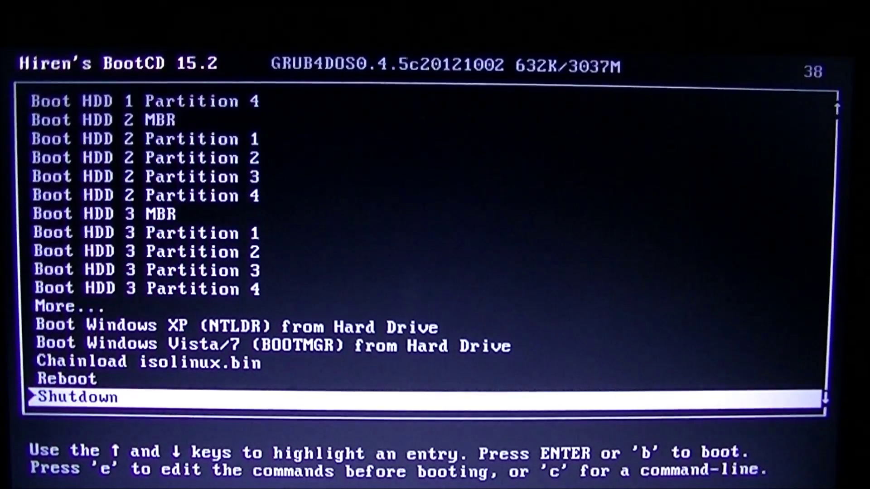
pyautogui.press('Up')
pyautogui.press('Up')
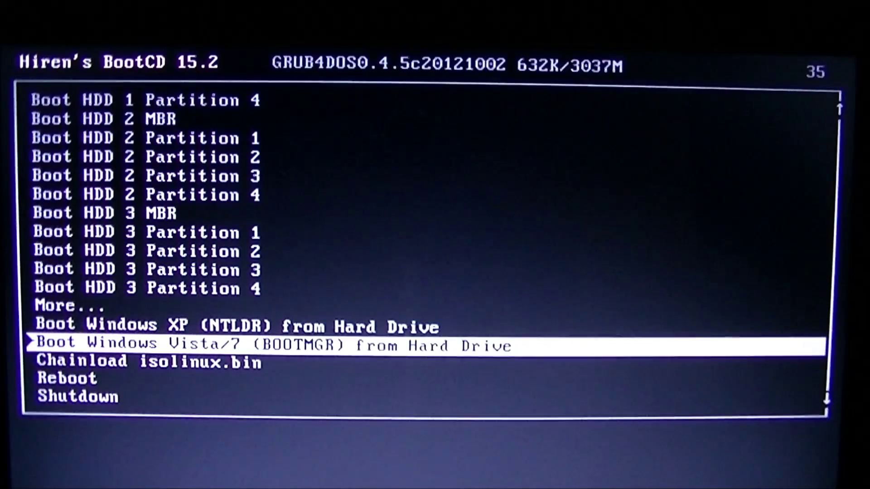
pyautogui.press('Up')
pyautogui.press('Up')
pyautogui.press('Up')
pyautogui.press('Up')
pyautogui.press('Up')
pyautogui.press('Up')
pyautogui.press('Up')
pyautogui.press('Up')
pyautogui.press('Up')
pyautogui.press('Up')
pyautogui.press('Up')
pyautogui.press('Up')
pyautogui.press('Up')
pyautogui.press('Up')
pyautogui.press('Up')
pyautogui.press('Up')
pyautogui.press('Up')
pyautogui.press('Up')
pyautogui.press('Up')
pyautogui.press('Up')
pyautogui.press('Up')
pyautogui.press('Up')
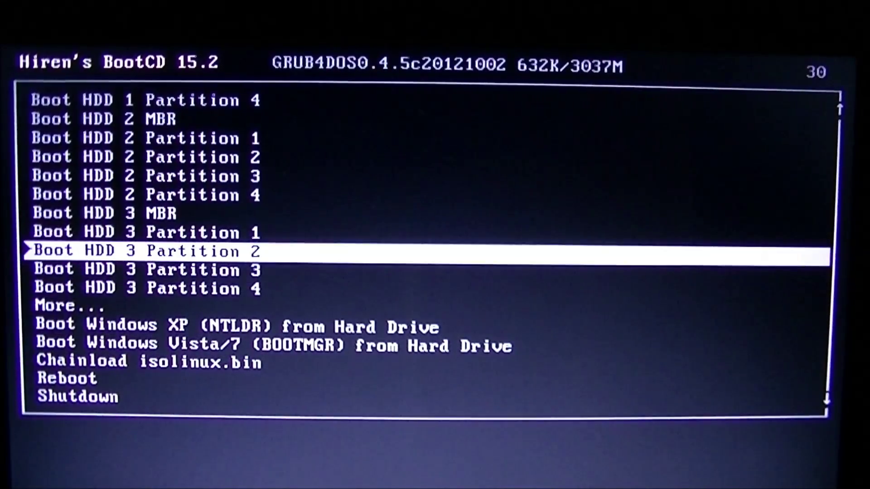
pyautogui.press('Up')
pyautogui.press('Up')
pyautogui.press('Up')
pyautogui.press('Up')
pyautogui.press('Up')
pyautogui.press('Up')
pyautogui.press('Up')
pyautogui.press('Up')
pyautogui.press('Up')
pyautogui.press('Up')
pyautogui.press('Up')
pyautogui.press('Up')
pyautogui.press('Up')
pyautogui.press('Up')
pyautogui.press('Up')
pyautogui.press('Up')
pyautogui.press('Up')
pyautogui.press('Up')
pyautogui.press('Up')
pyautogui.press('Up')
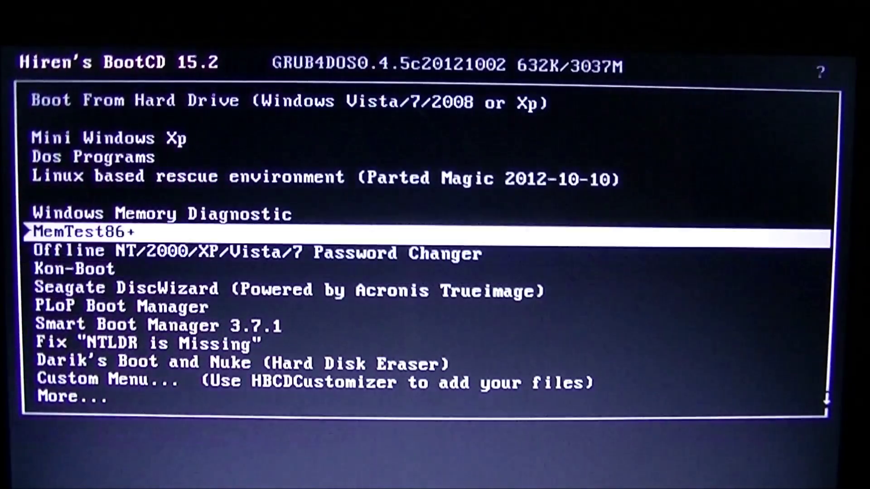
pyautogui.press('Down')
pyautogui.press('Down')
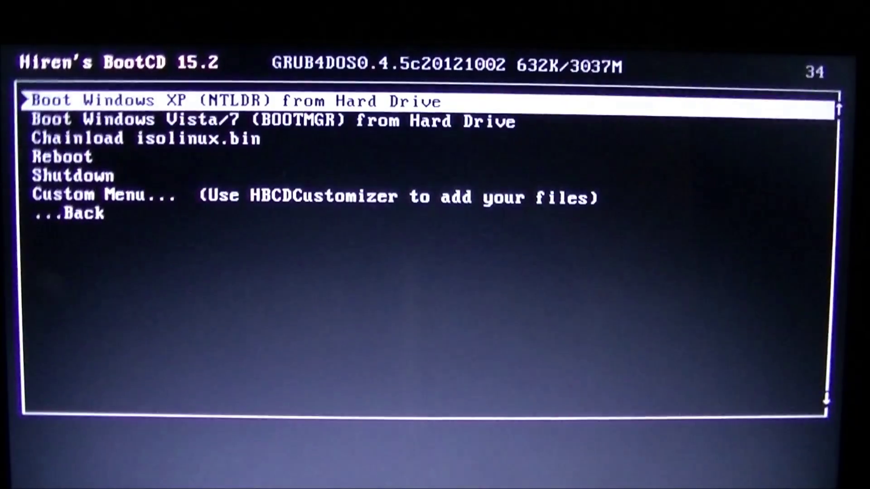
pyautogui.press('Up')
pyautogui.press('Up')
pyautogui.press('Down')
pyautogui.press('Down')
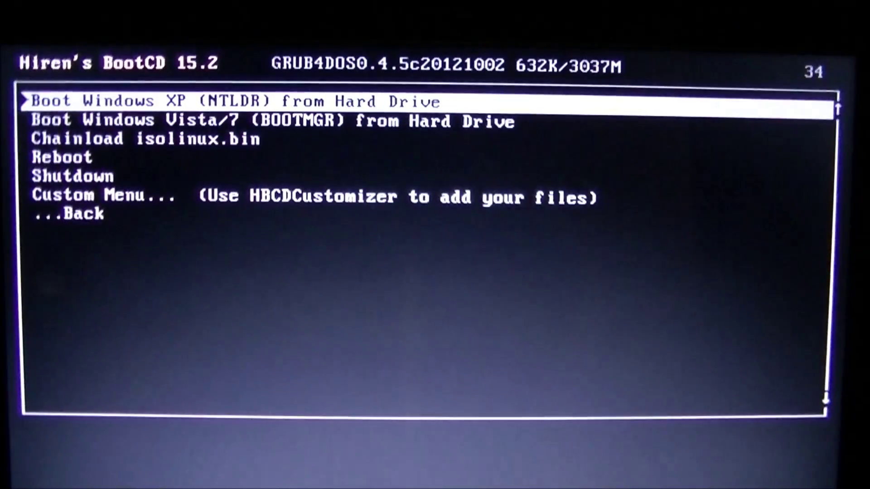
pyautogui.press('Return')
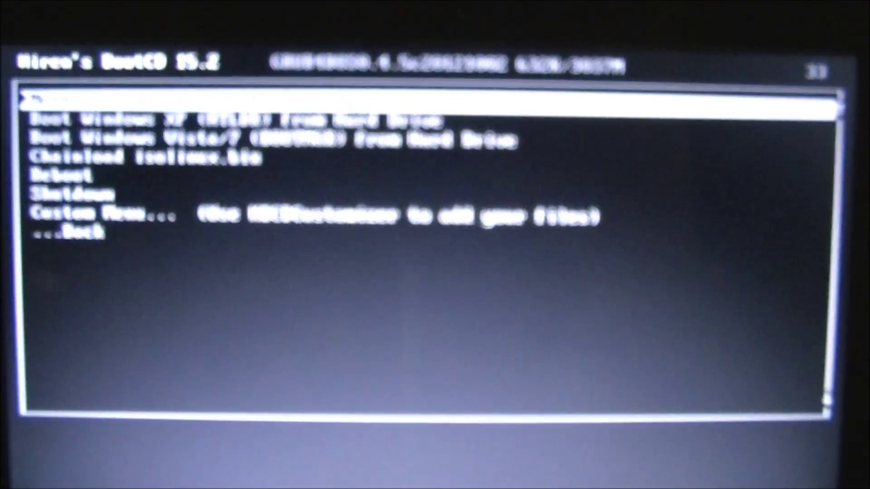
pyautogui.press('Up')
pyautogui.press('Up')
pyautogui.press('Up')
pyautogui.press('Up')
pyautogui.press('Up')
pyautogui.press('Up')
pyautogui.press('Up')
pyautogui.press('Up')
pyautogui.press('Up')
pyautogui.press('Up')
pyautogui.press('Up')
pyautogui.press('Up')
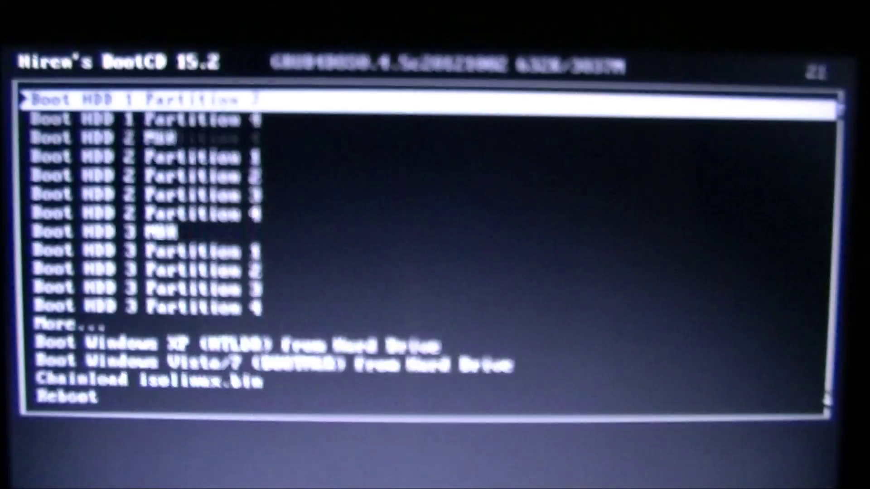
pyautogui.press('Up')
pyautogui.press('Up')
pyautogui.press('Up')
pyautogui.press('Up')
pyautogui.press('Up')
pyautogui.press('Up')
pyautogui.press('Up')
pyautogui.press('Up')
pyautogui.press('Up')
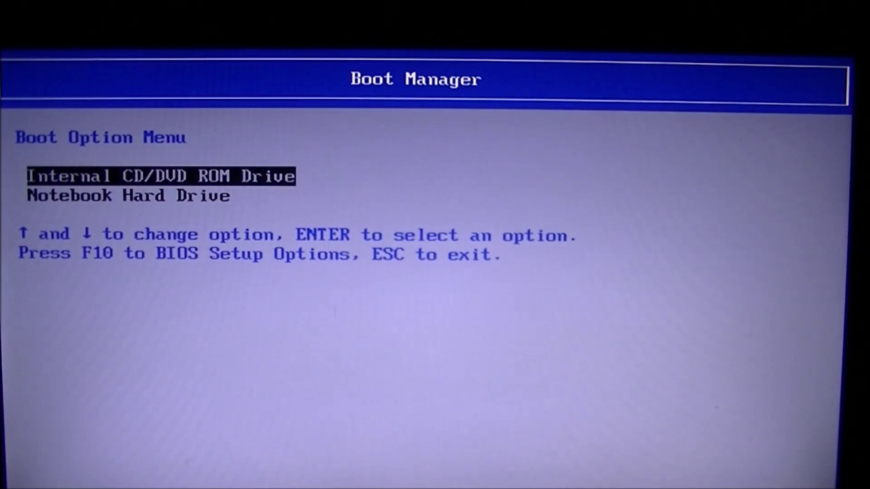
# Step: In the Boot Option Menu, toggle between the two devices and leave Internal CD/DVD ROM Drive selected
pyautogui.press('Down')
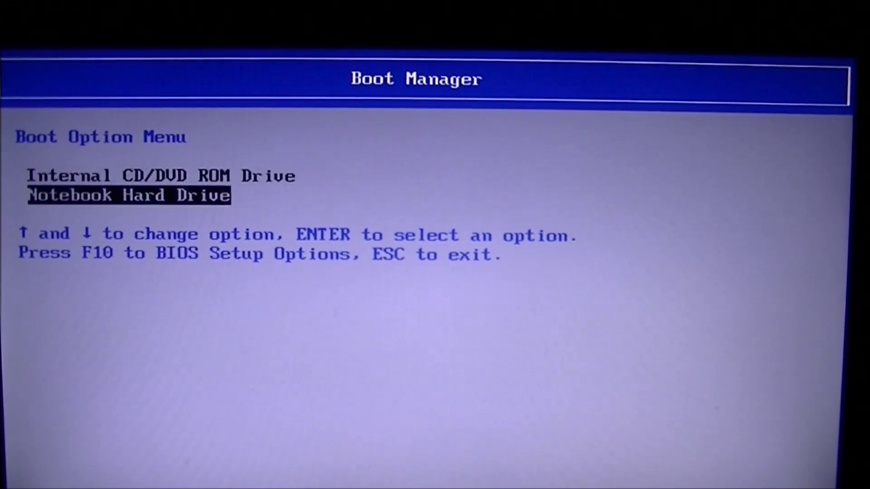
pyautogui.press('Up')
pyautogui.press('Down')
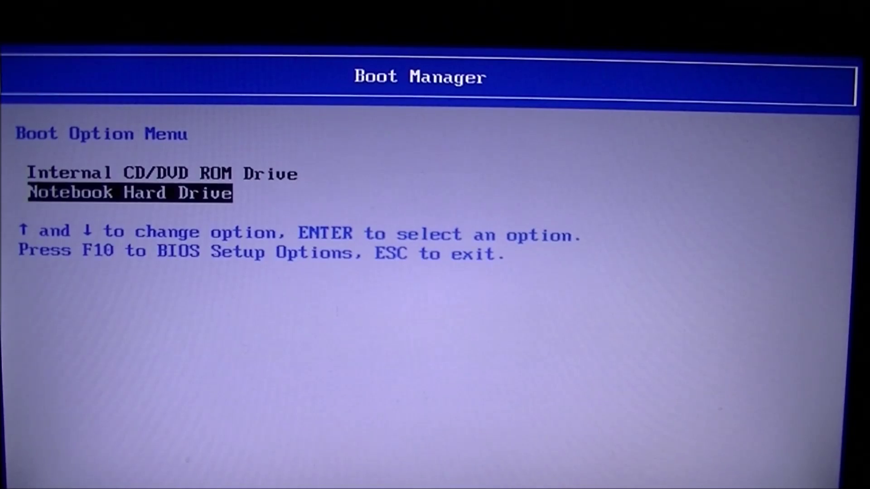
pyautogui.press('Up')
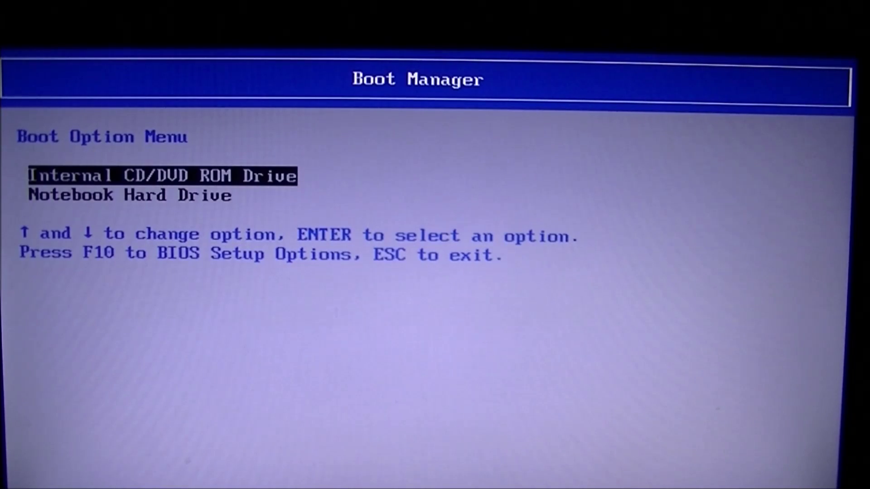
pyautogui.press('Down')
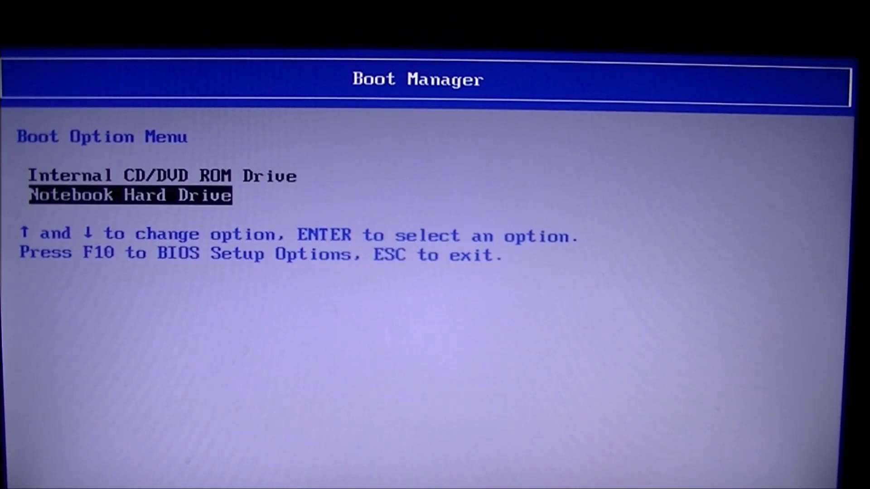
pyautogui.press('Up')
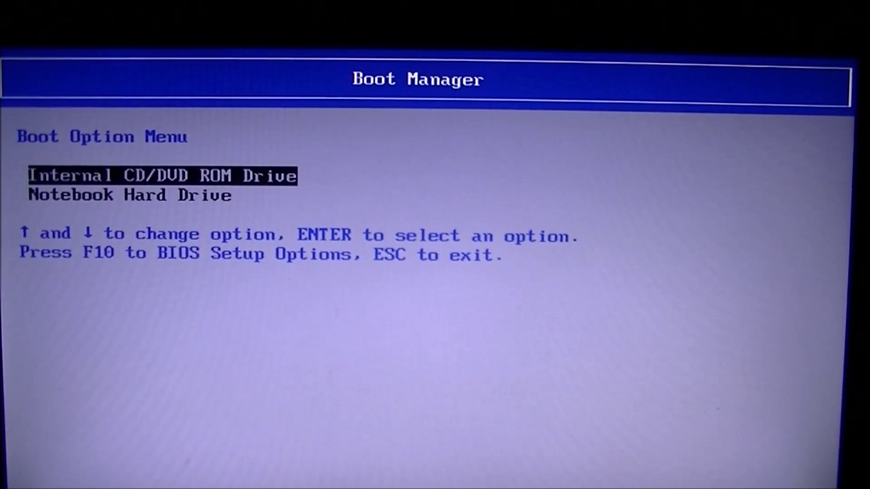